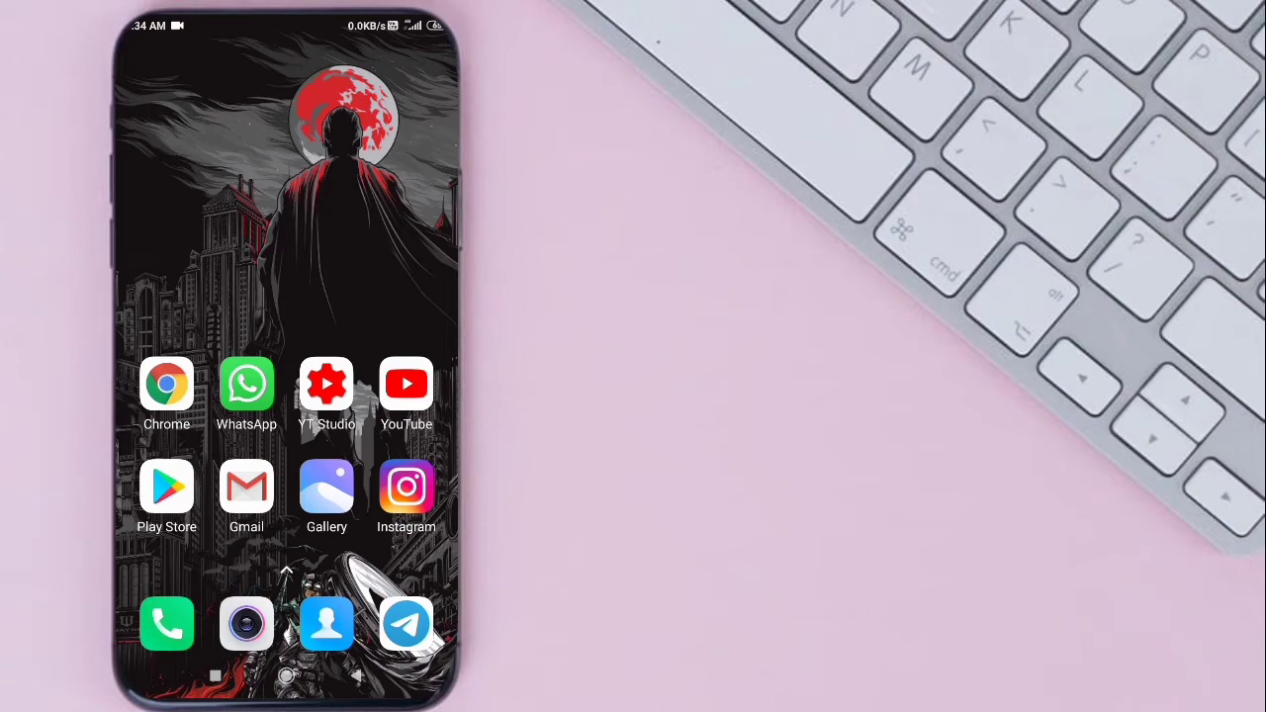
Find EDGE MASK through the 'Edge mask' Play Store search history and launch it
left_click(406, 384)
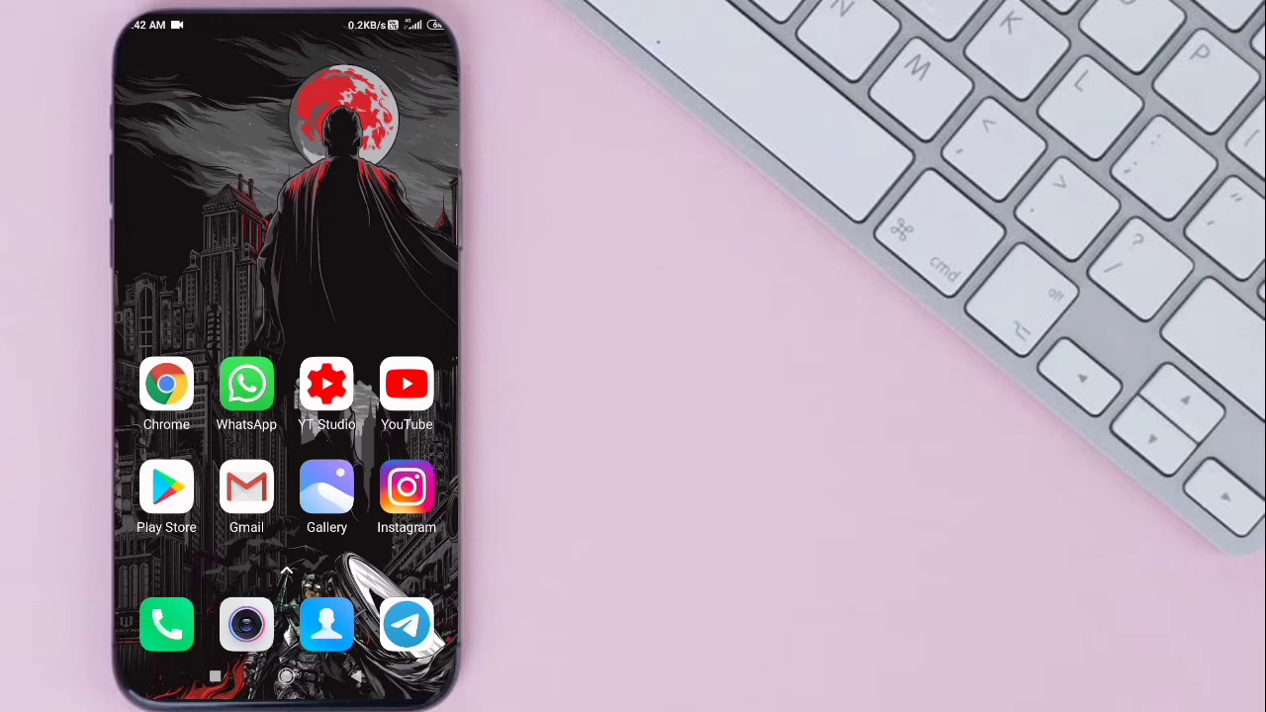
left_click(166, 487)
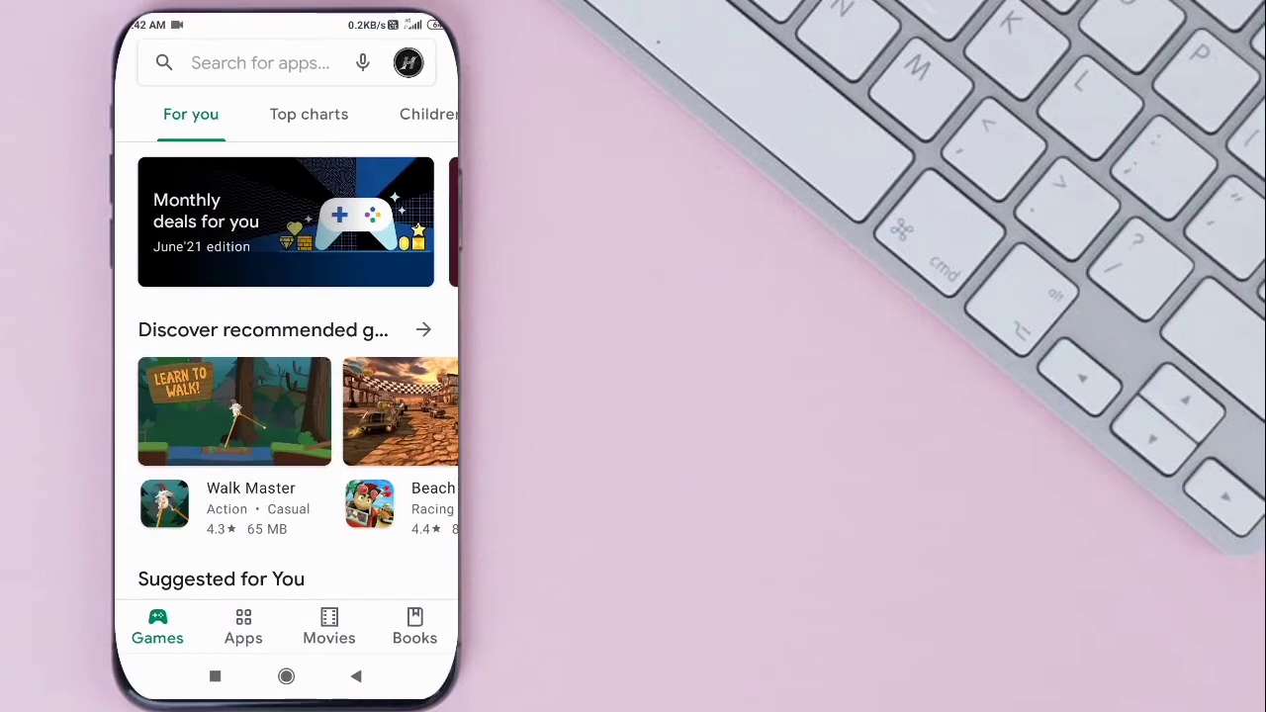
left_click(300, 62)
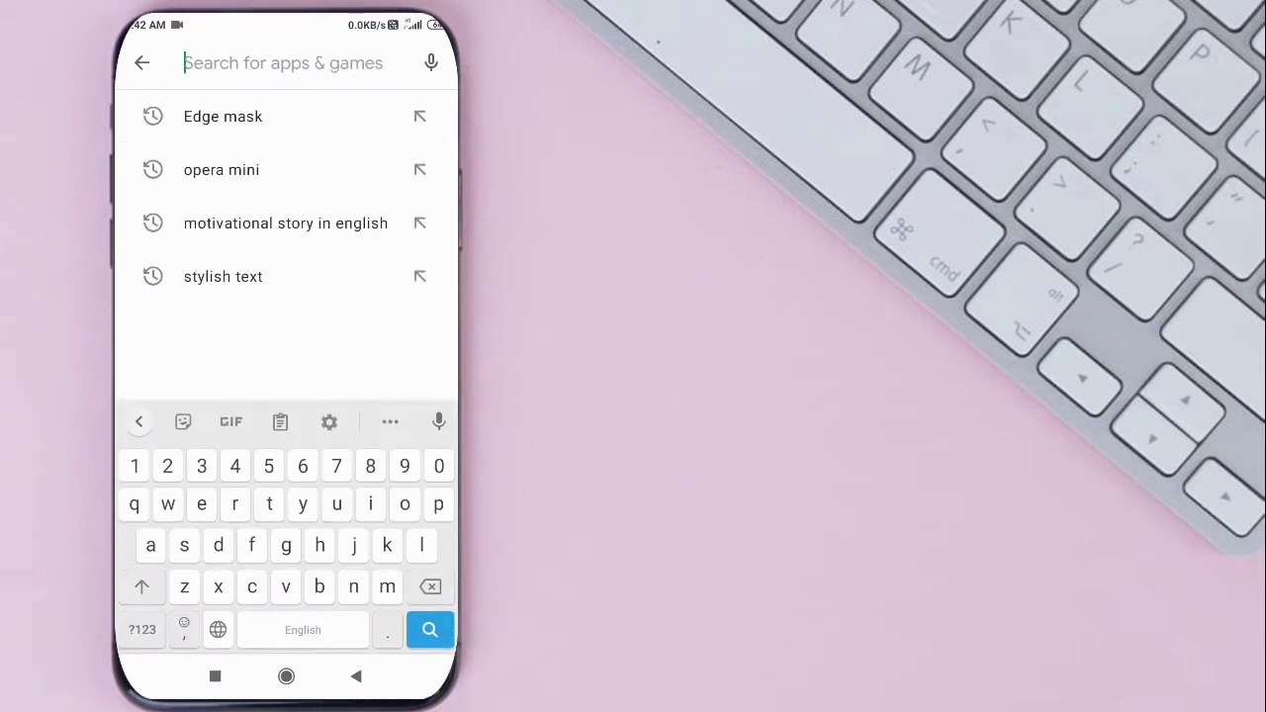
left_click(284, 117)
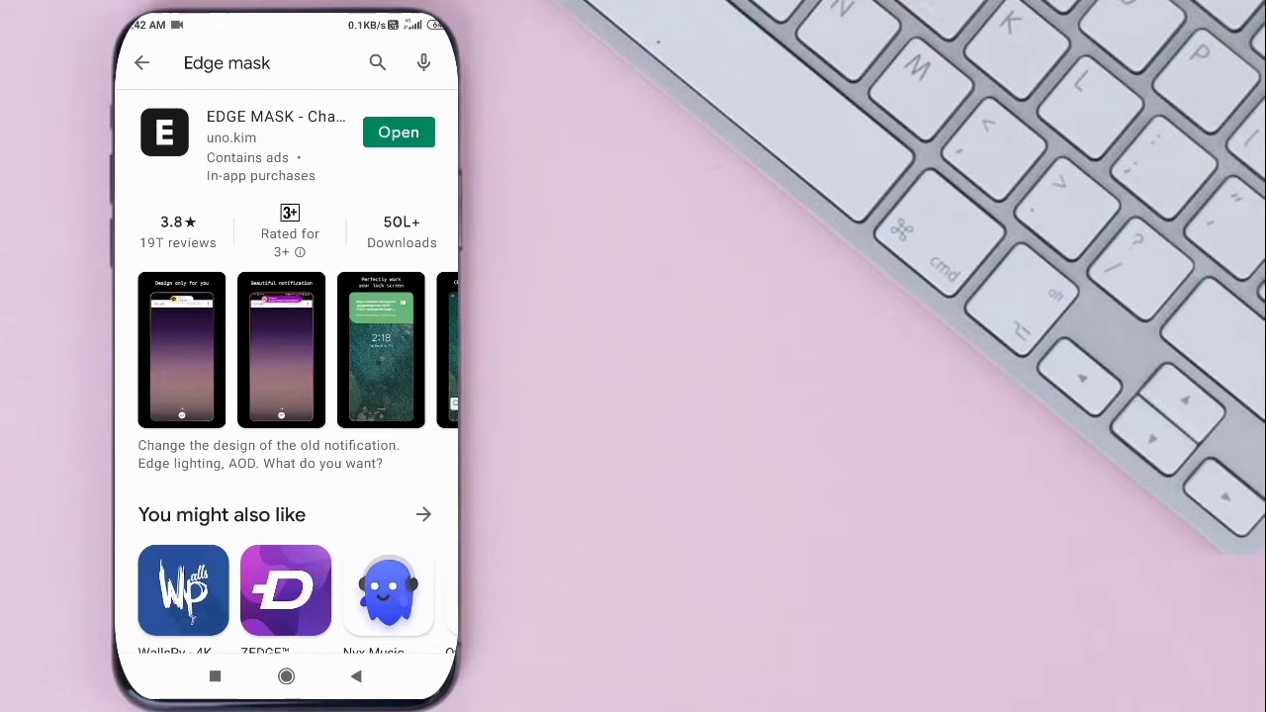
left_click(398, 132)
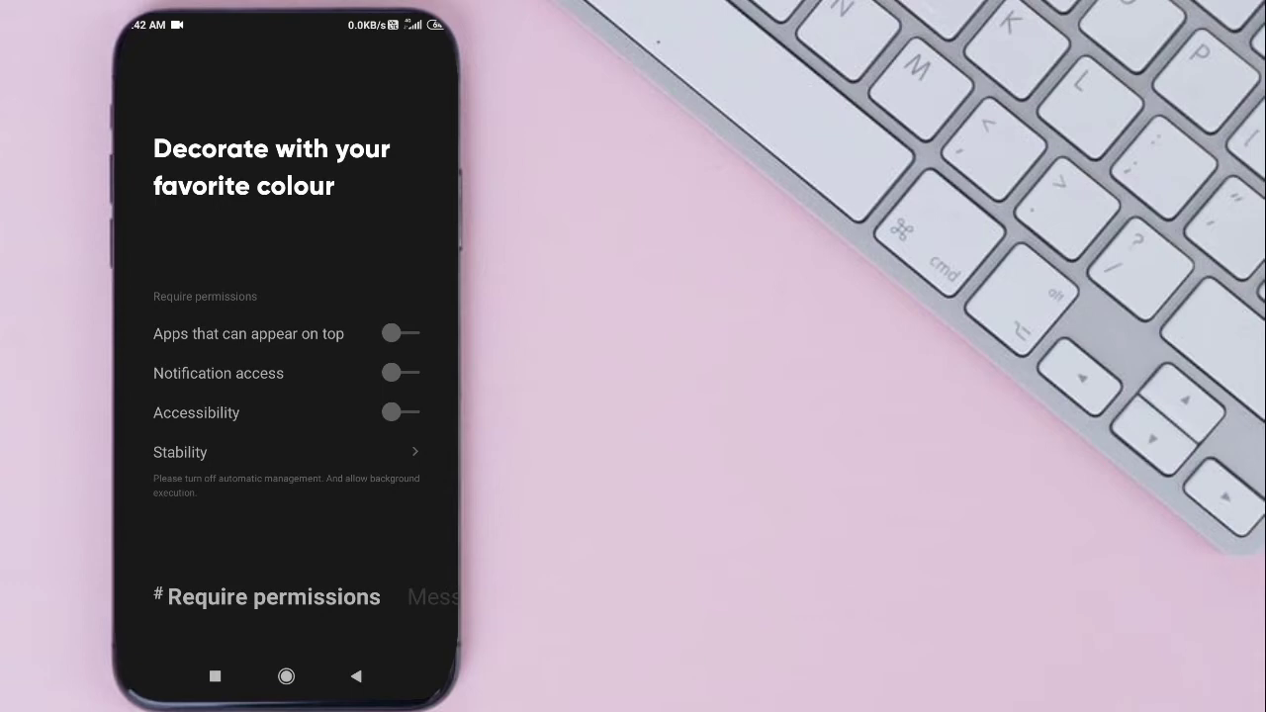
Allow EdgeMask to appear on top of other apps and enable its Notification access
left_click(395, 333)
left_click(392, 333)
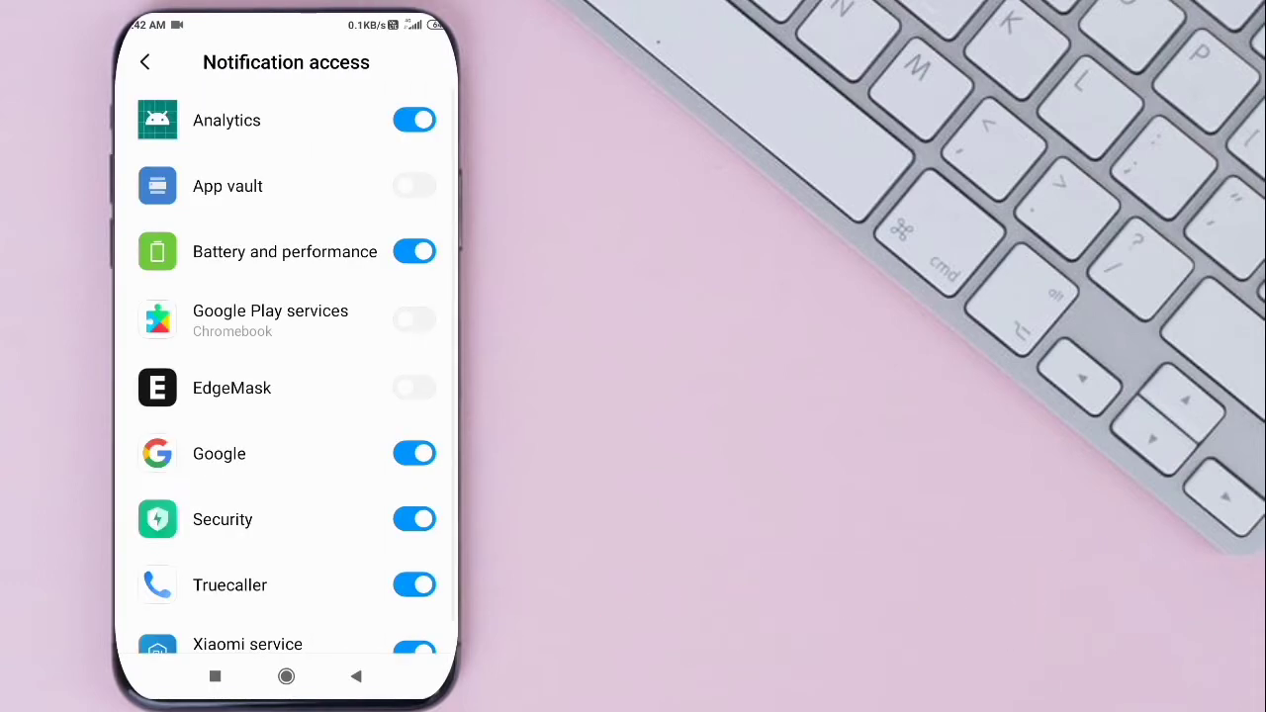
left_click_drag(280, 485, 311, 359)
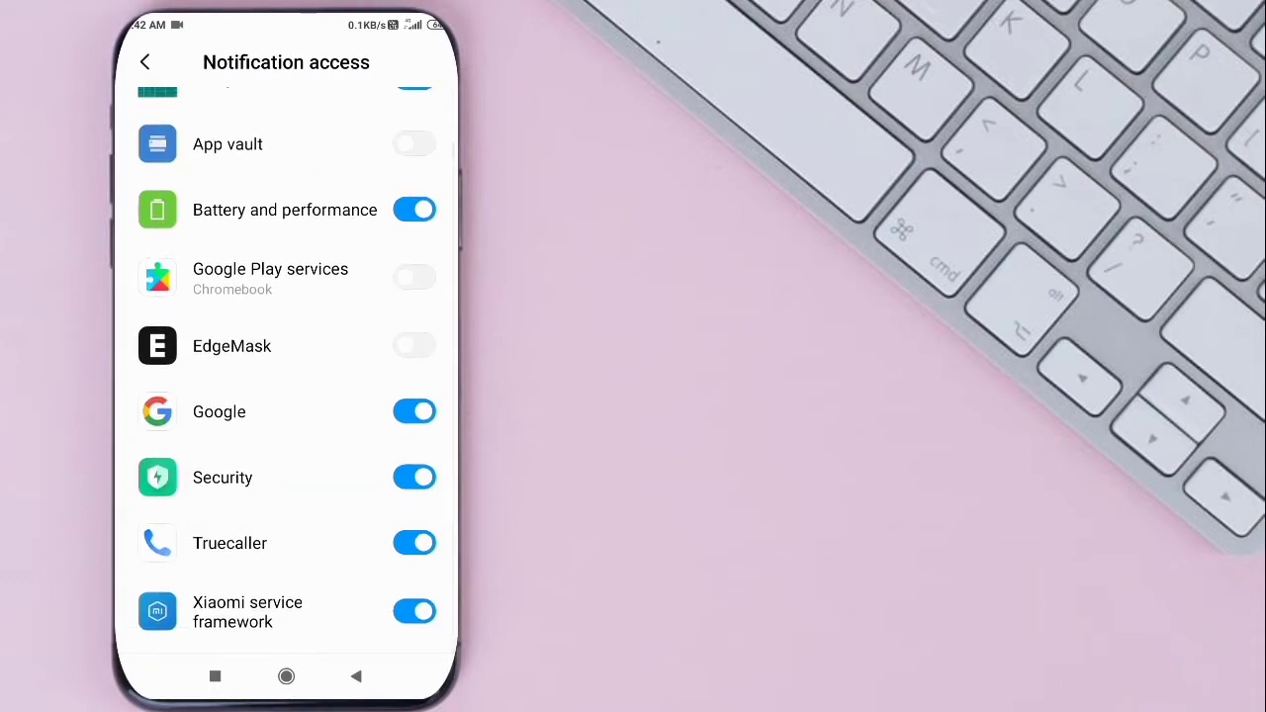
left_click(362, 607)
left_click(356, 676)
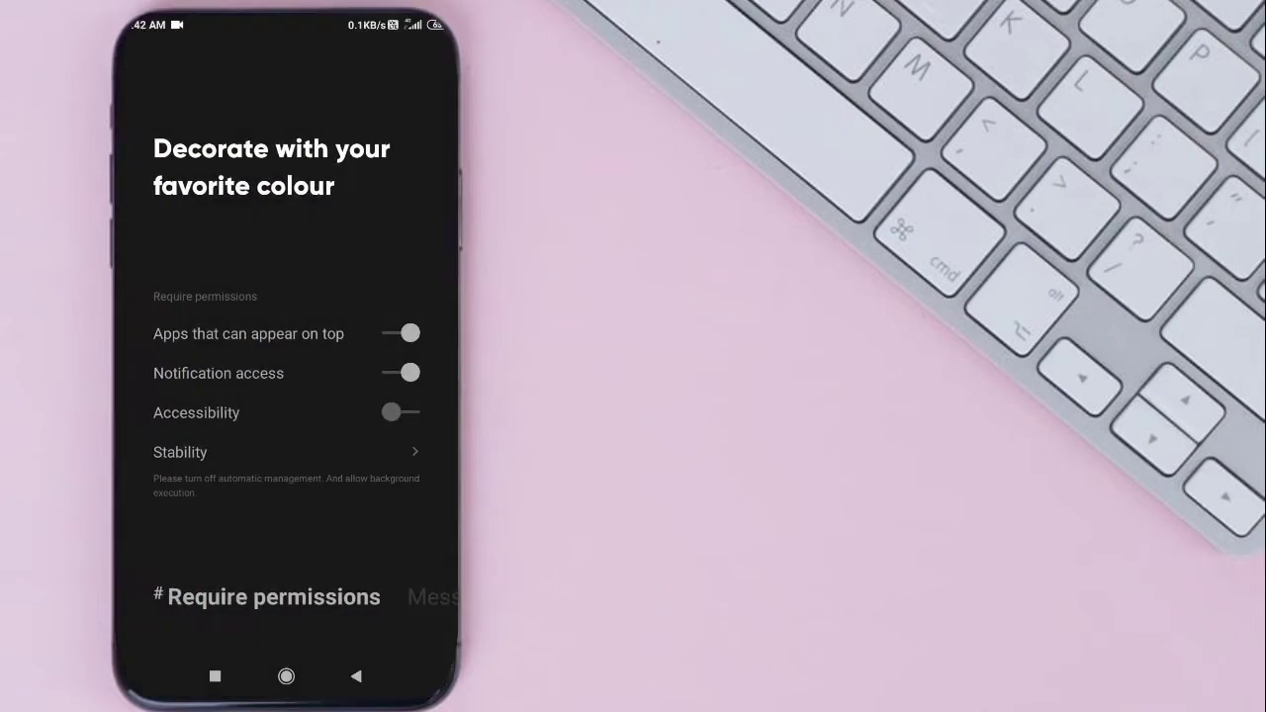
Switch on EdgeMask under Accessibility's More downloaded services, then return to the EdgeMask app
left_click(392, 412)
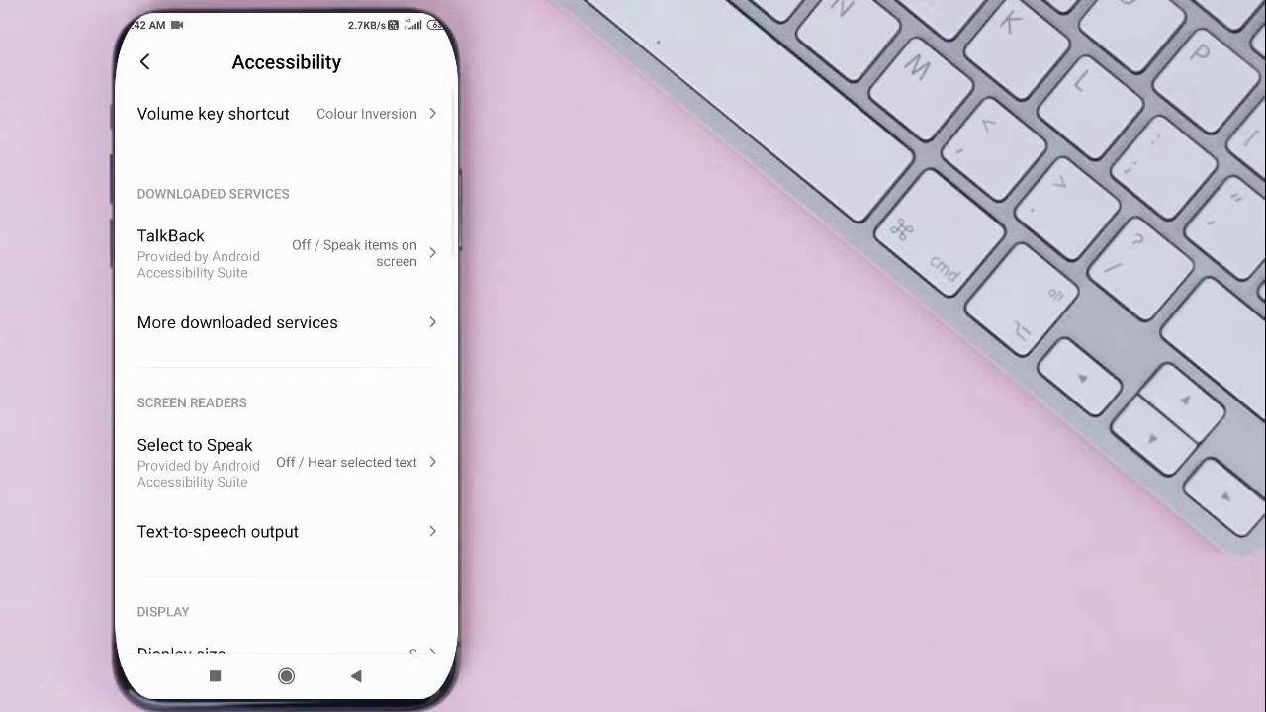
left_click_drag(325, 376, 328, 318)
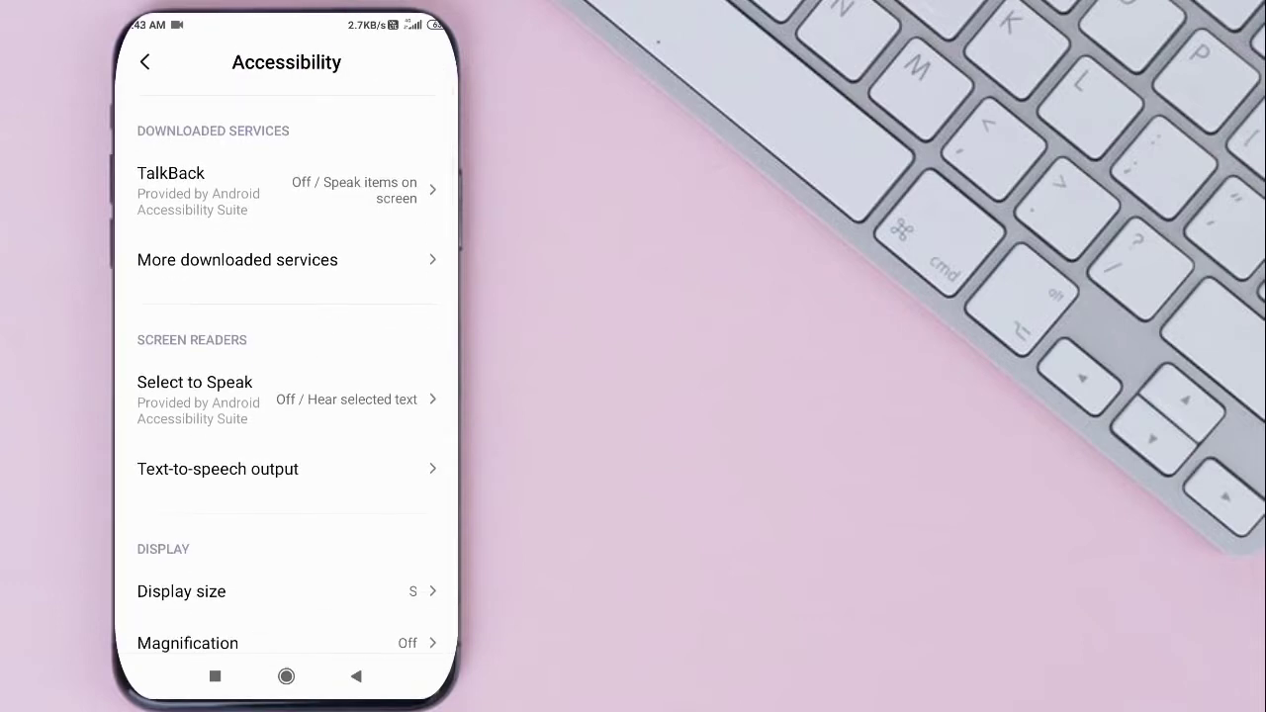
left_click(415, 259)
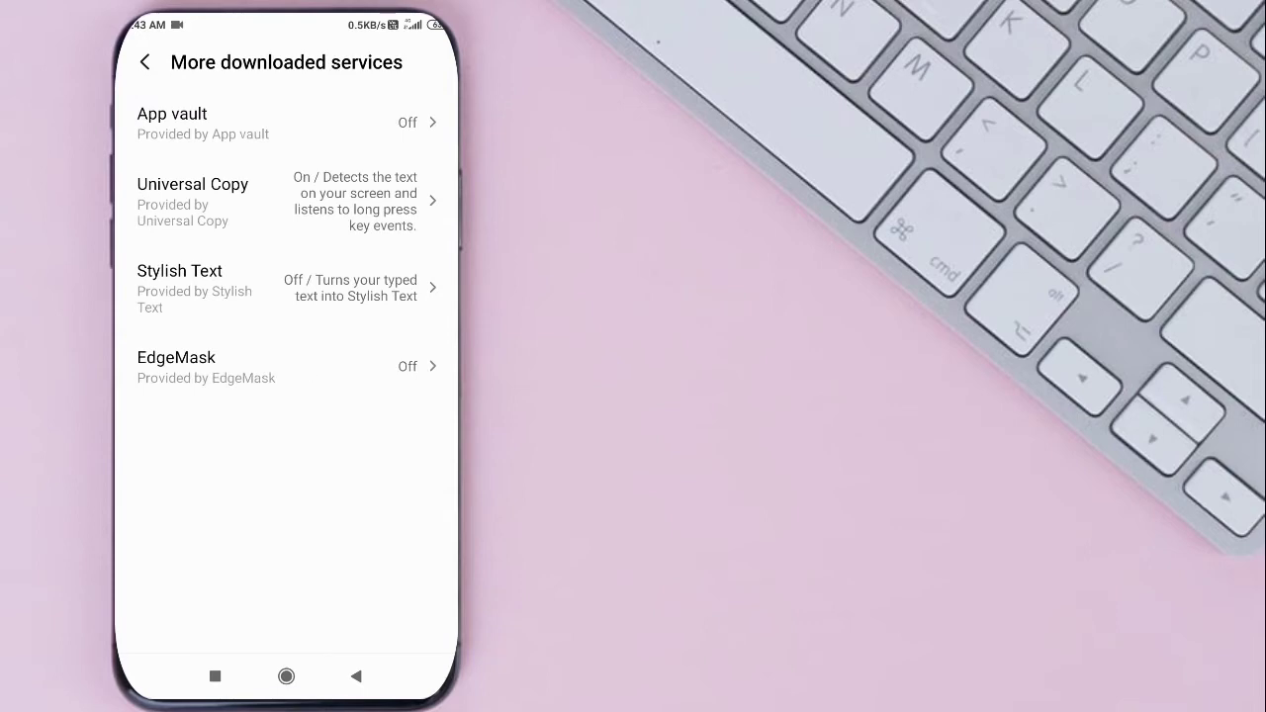
left_click(247, 366)
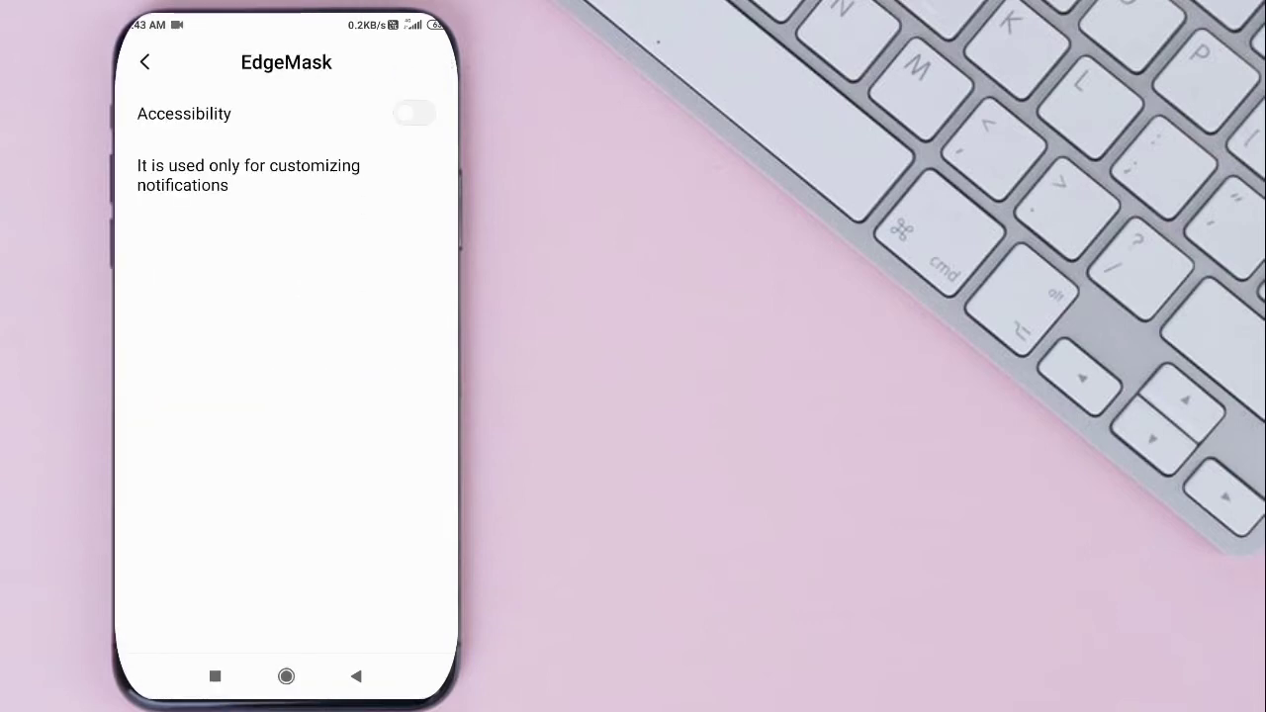
left_click(414, 112)
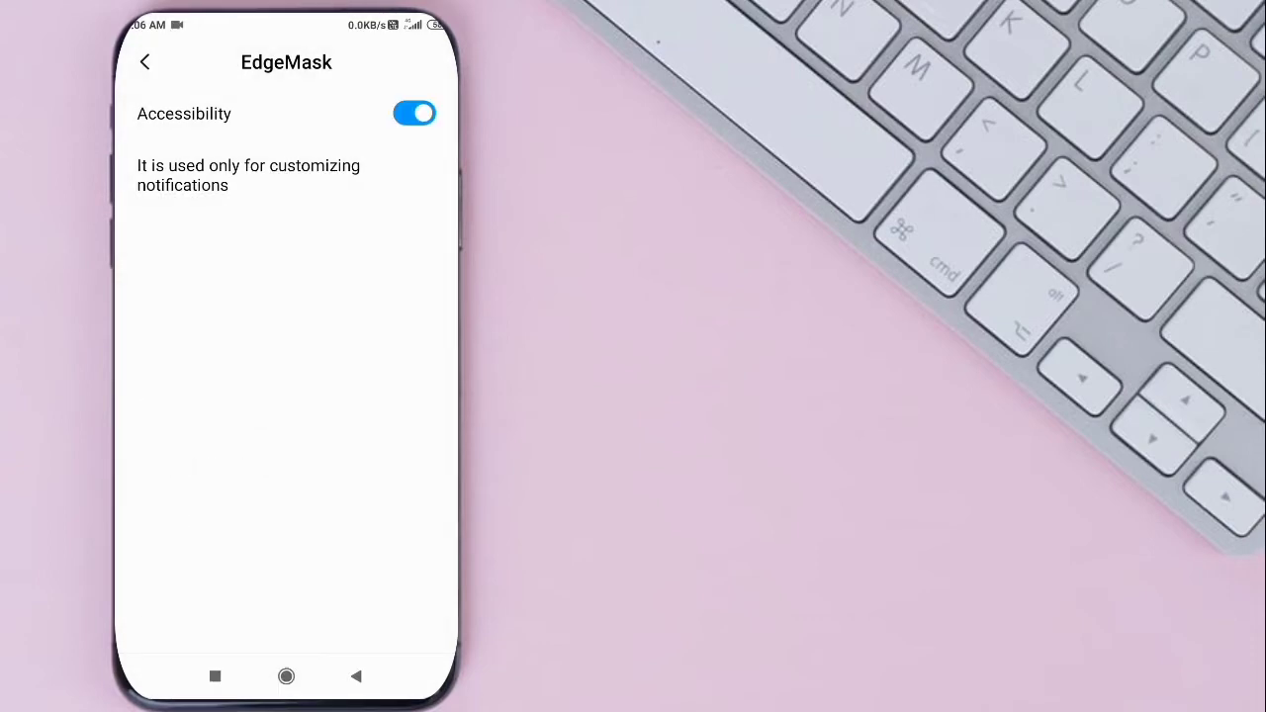
left_click(356, 676)
left_click(356, 675)
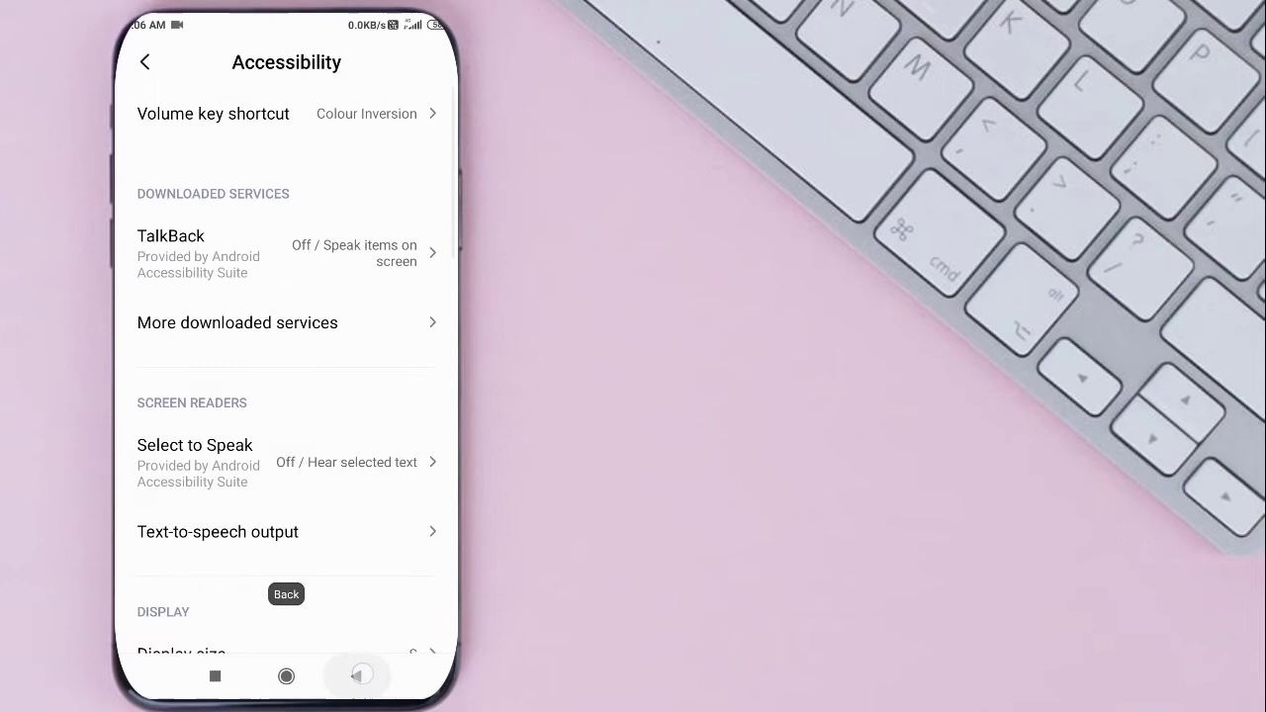
left_click(356, 676)
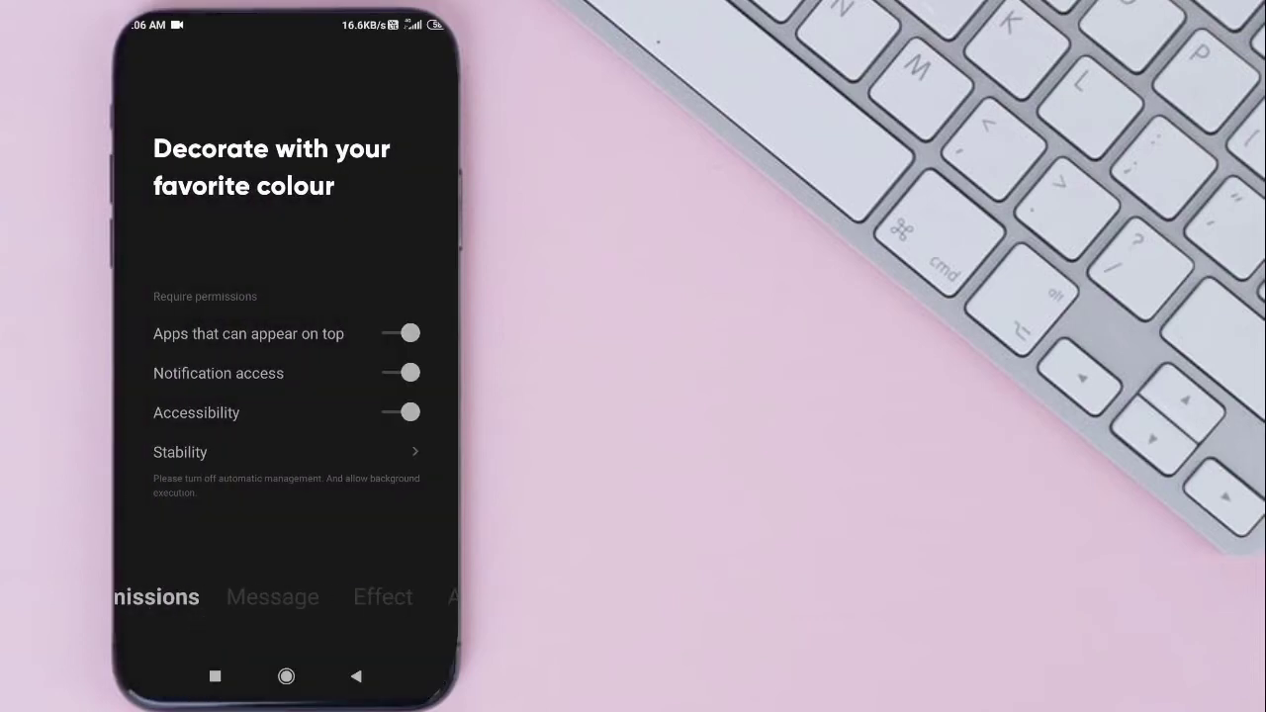
Open EdgeMask's Message tab of notification styles
left_click(294, 603)
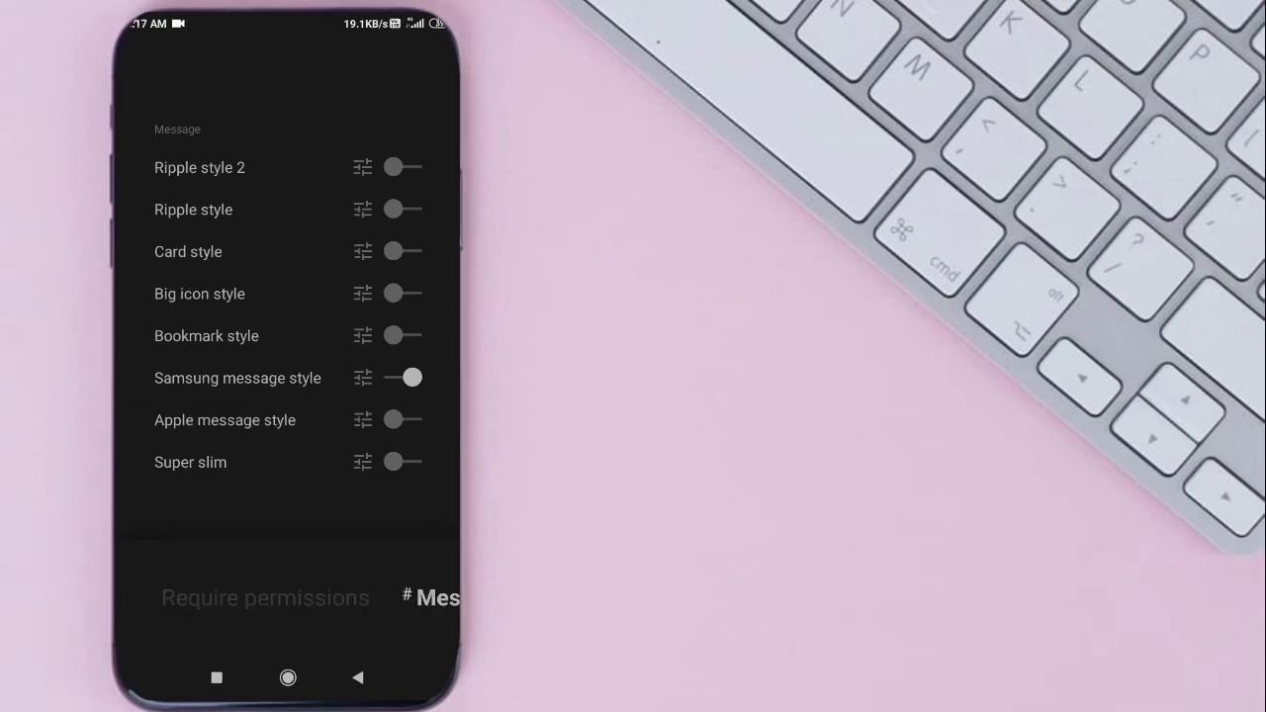
Go to the phone's home screen, leaving EdgeMask
left_click(287, 678)
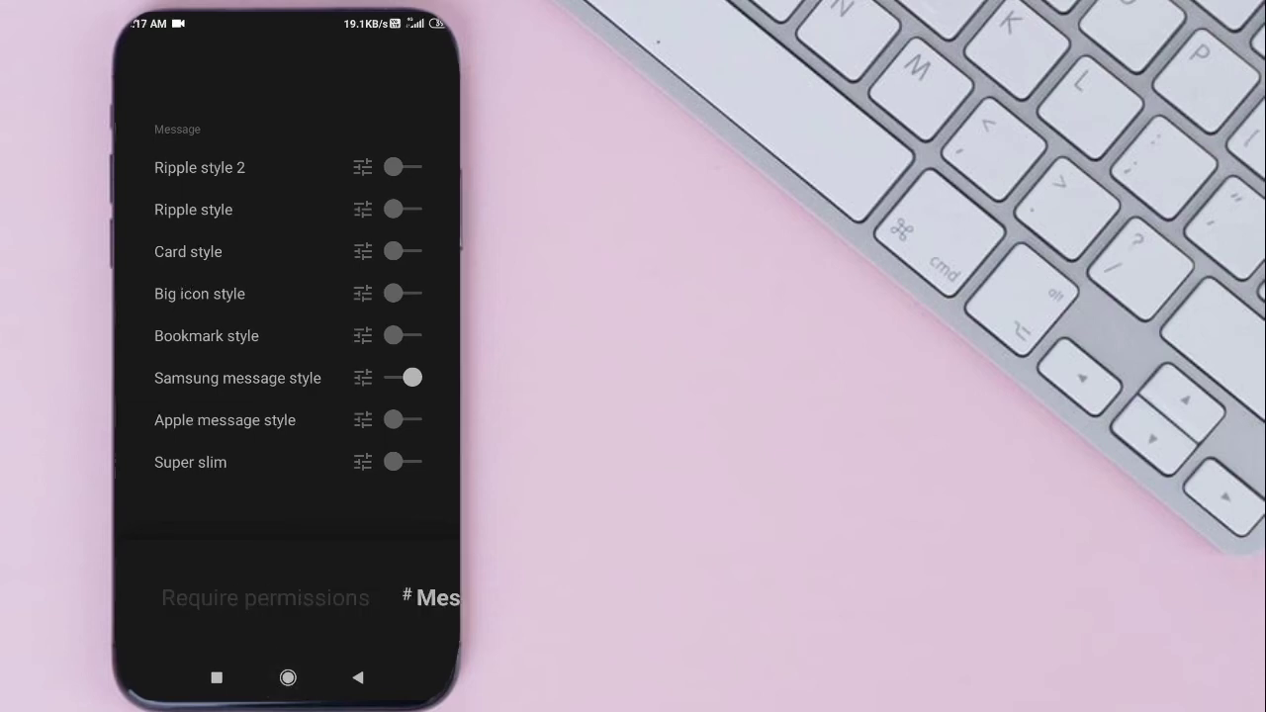